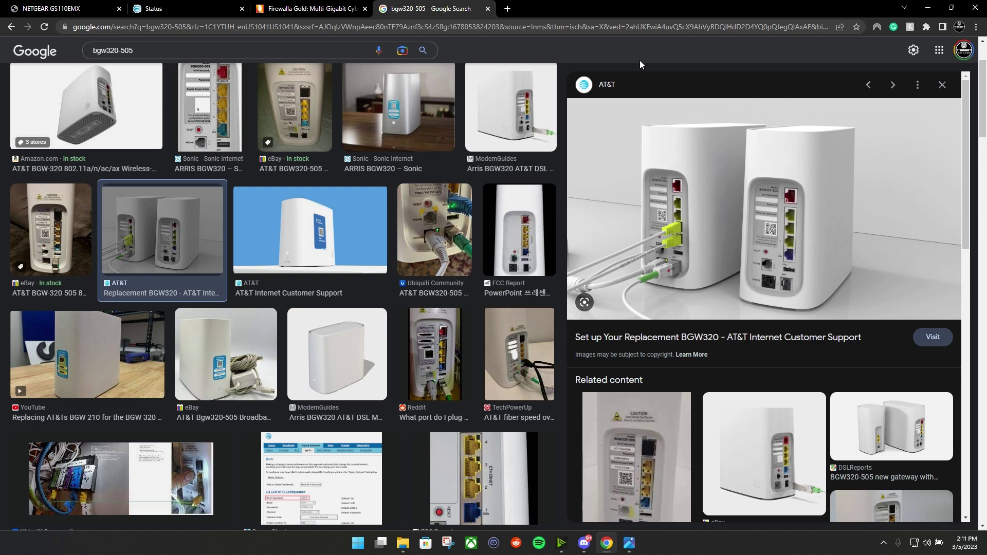
Switch from the image search to the AT&T gateway Status page tab
key(ctrl+2)
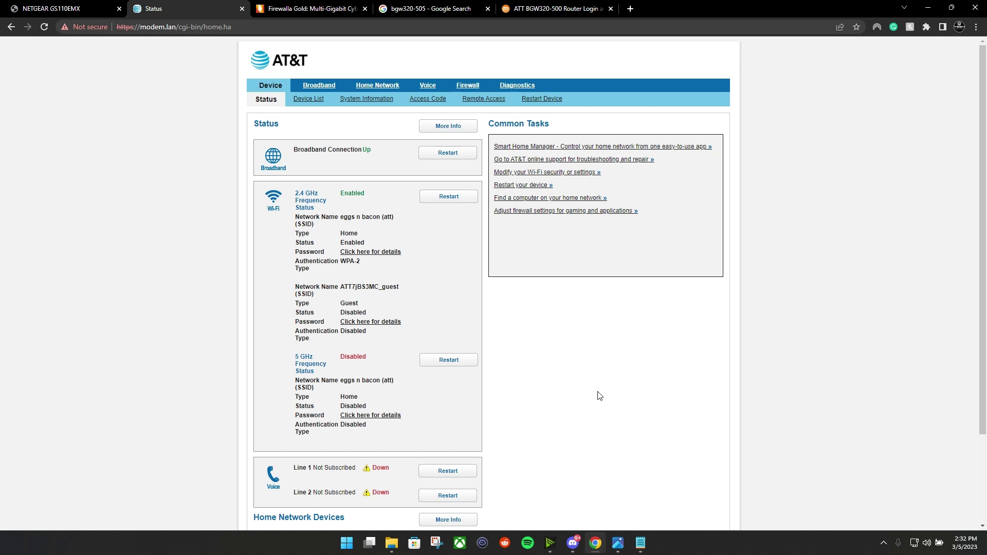
Switch to the ATT BGW320-500 Router Login setup guide tab
click(554, 9)
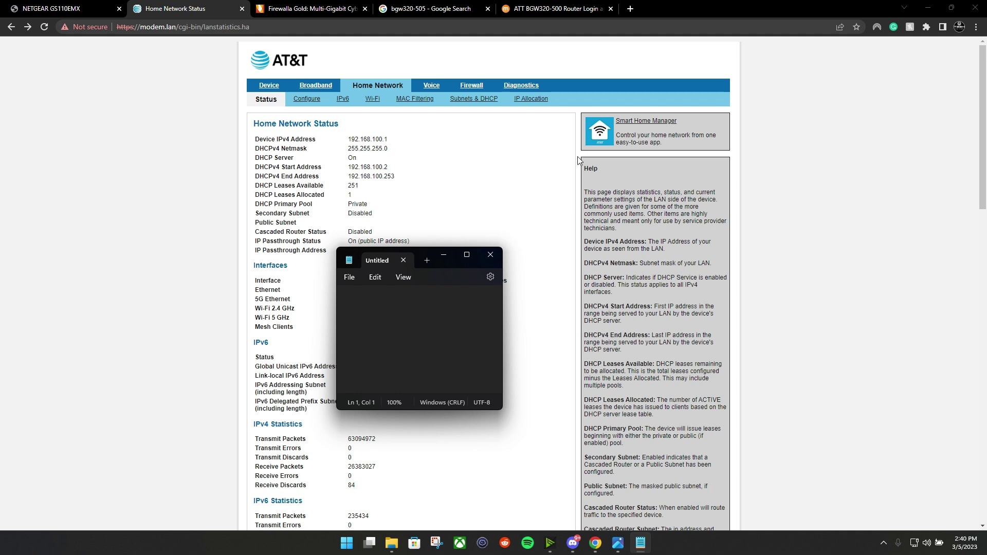
Go to Firewall, then its IP Passthrough page with Passthrough allocation and DHCPS-fixed mode
click(472, 84)
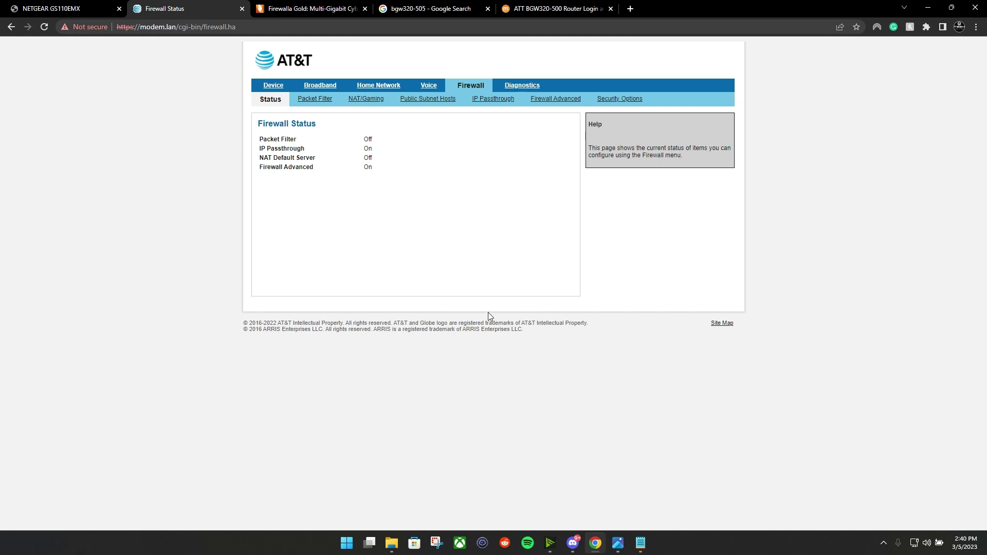
click(496, 98)
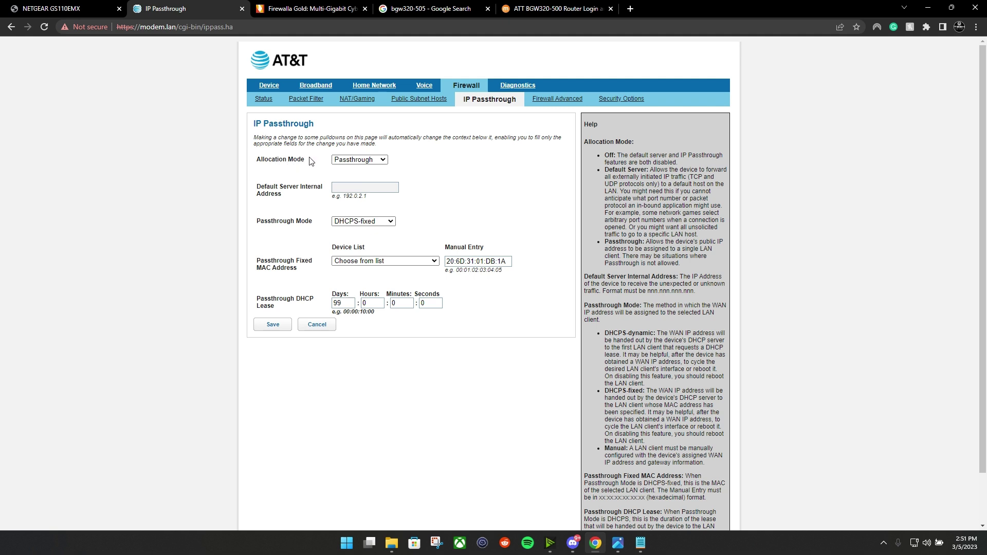
click(360, 160)
click(437, 177)
click(354, 221)
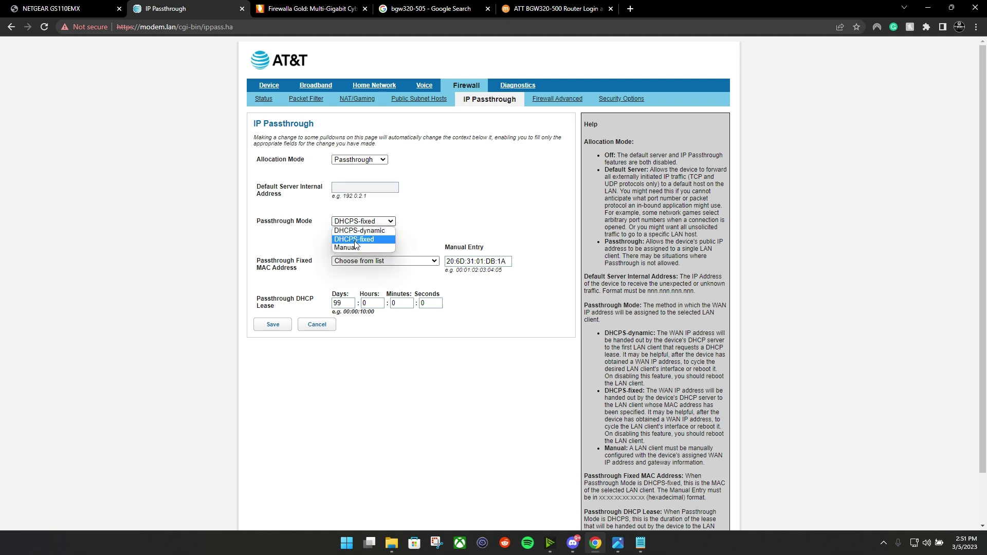
click(426, 233)
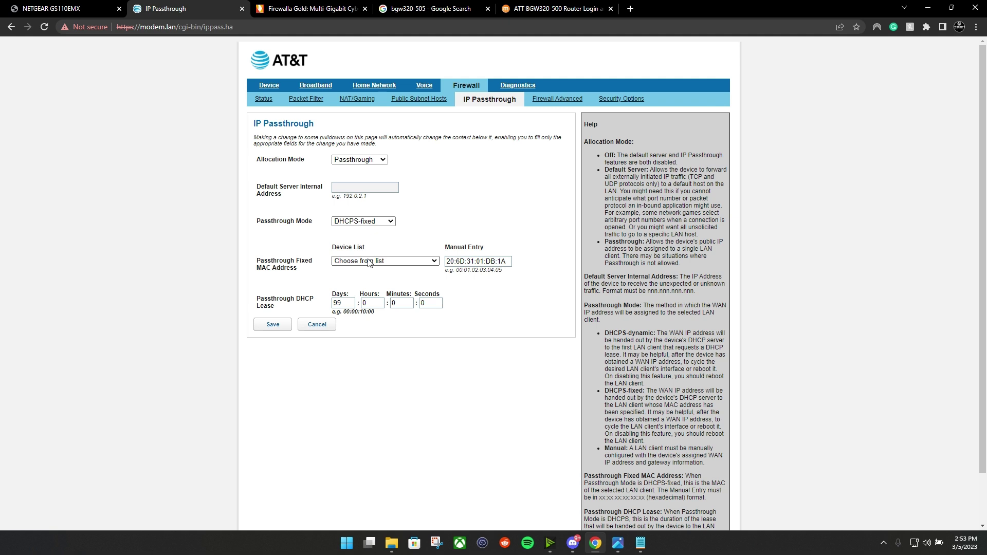
click(368, 262)
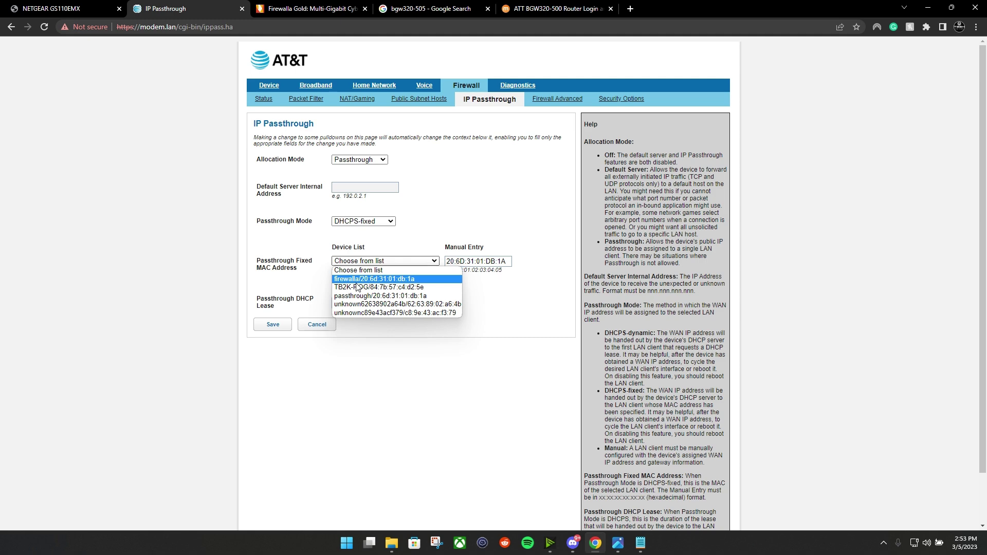
scroll(411, 242, down, 1)
click(446, 206)
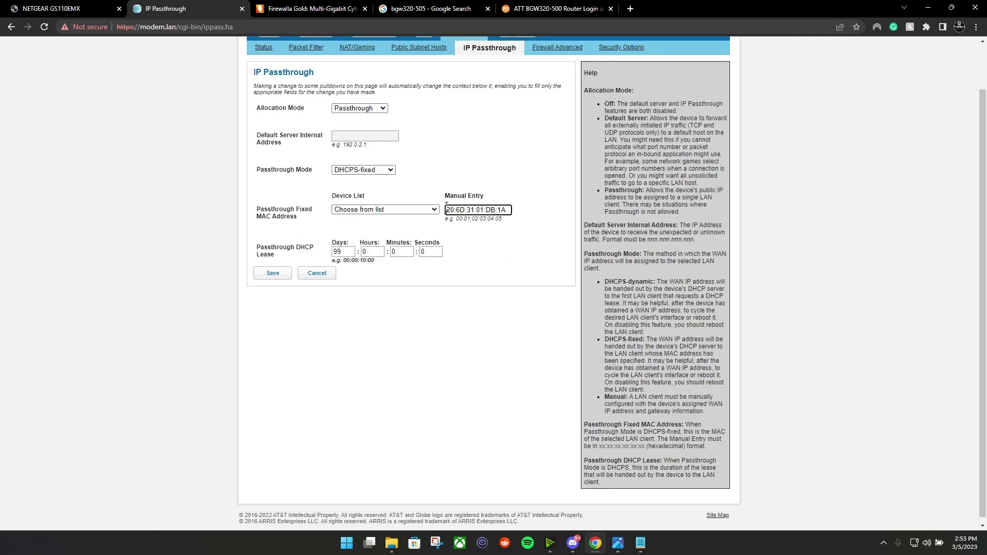
drag(446, 208, 505, 210)
double_click(346, 248)
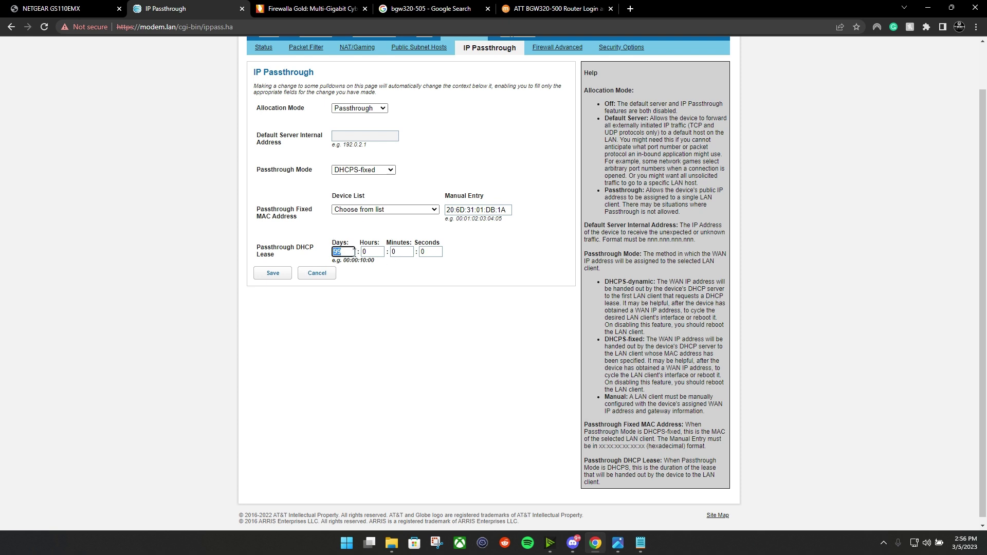
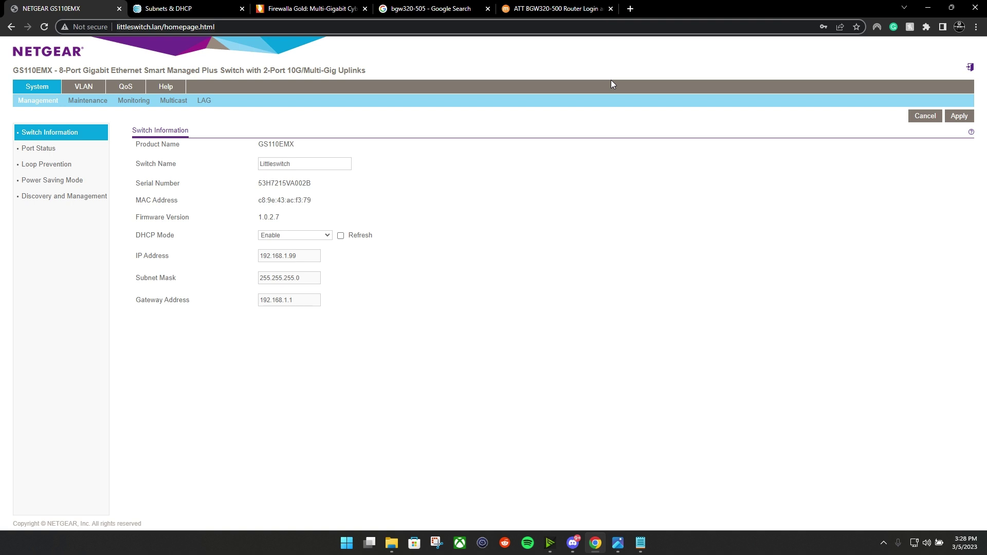
Launch Command Prompt by running cmd from the Windows Run prompt
key(super)
text(run)
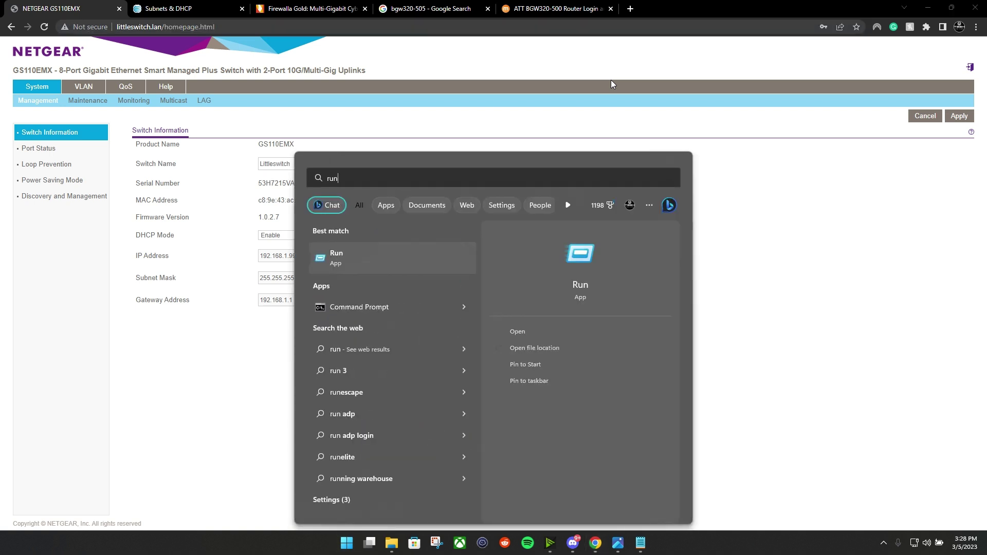
key(Return)
text(cm,d)
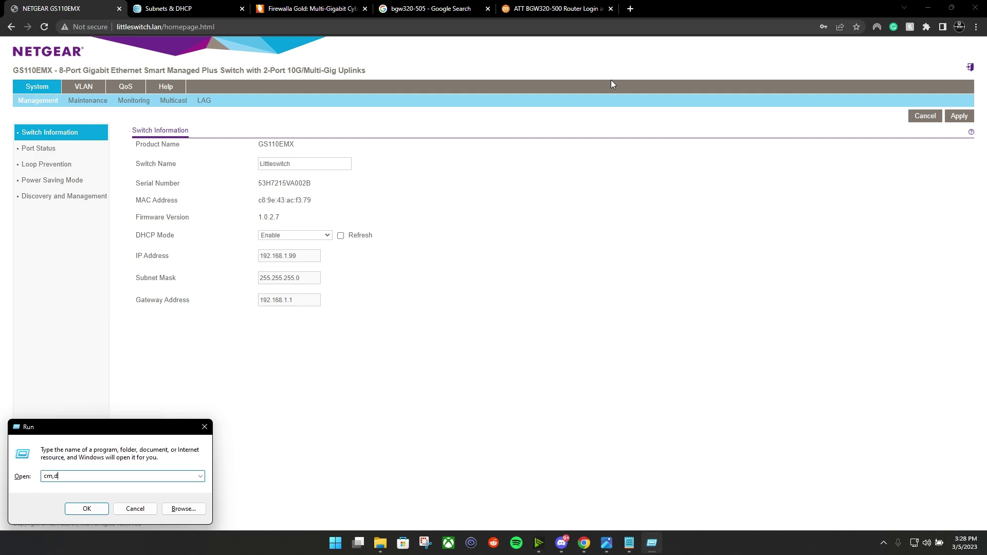
key(BackSpace)
key(BackSpace)
text(d)
key(Return)
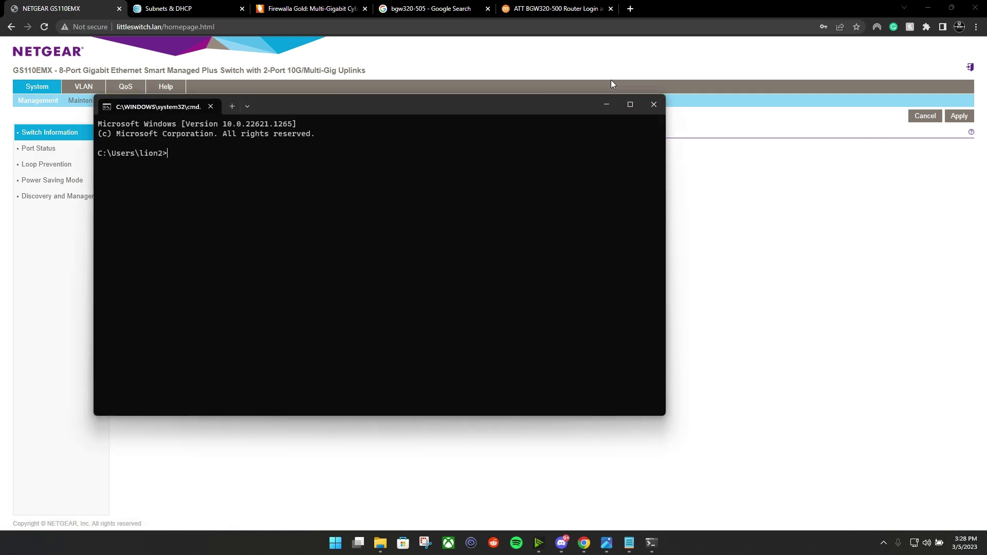
Run ipconfig and highlight the Ethernet default gateway line, 192.168.1.1
text(ipconfig)
key(Return)
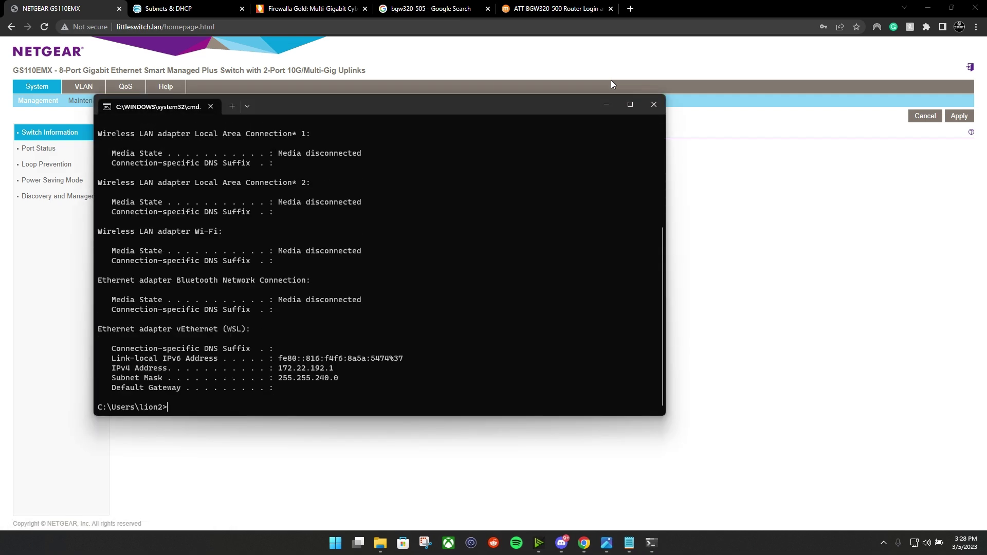
scroll(434, 211, up, 6)
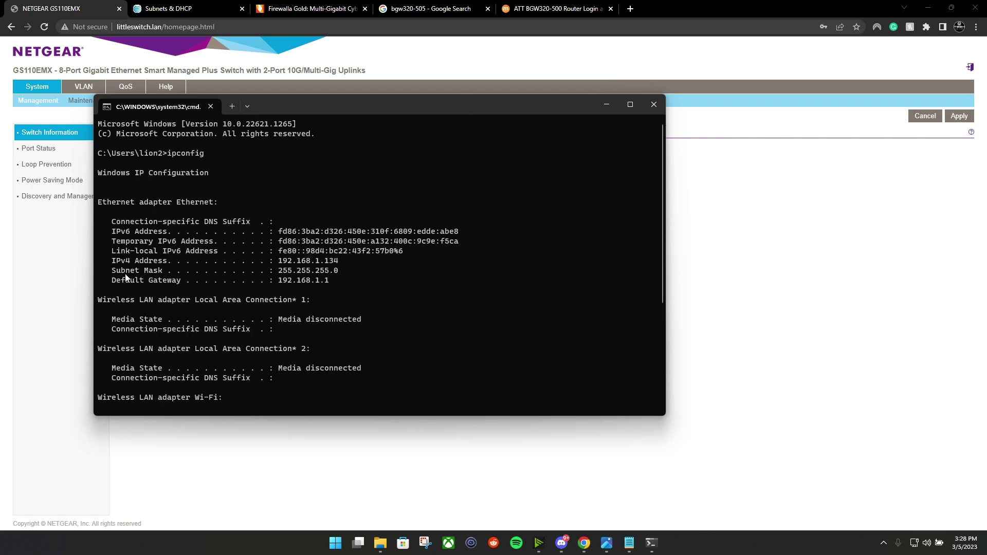
drag(113, 279, 329, 281)
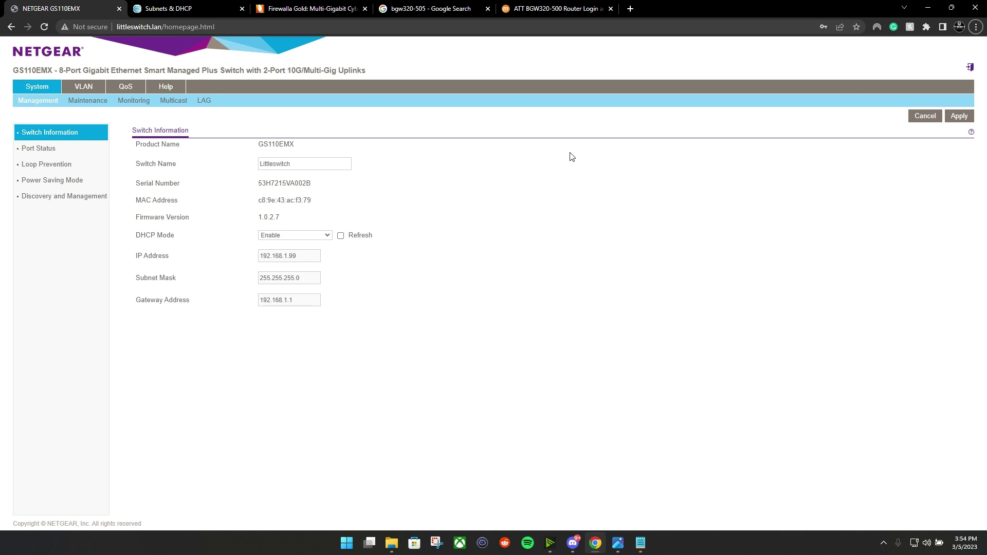
triple_click(206, 101)
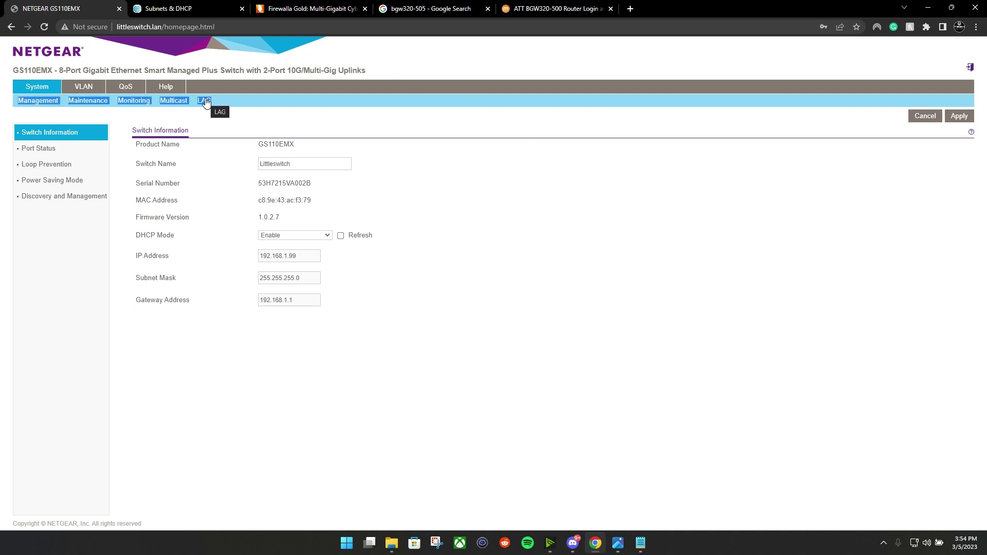
Open System > LAG to list the FW 1 LAN, FW 69 WAN and Bigswitch groups
click(206, 102)
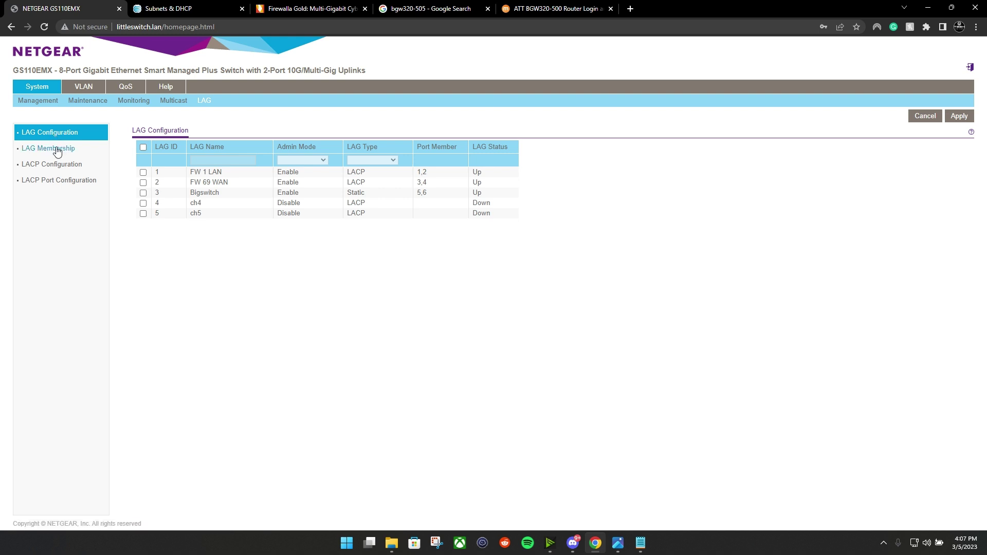
Check LAG Membership for the FW 1 LAN ports, then go back to LAG Configuration
click(57, 151)
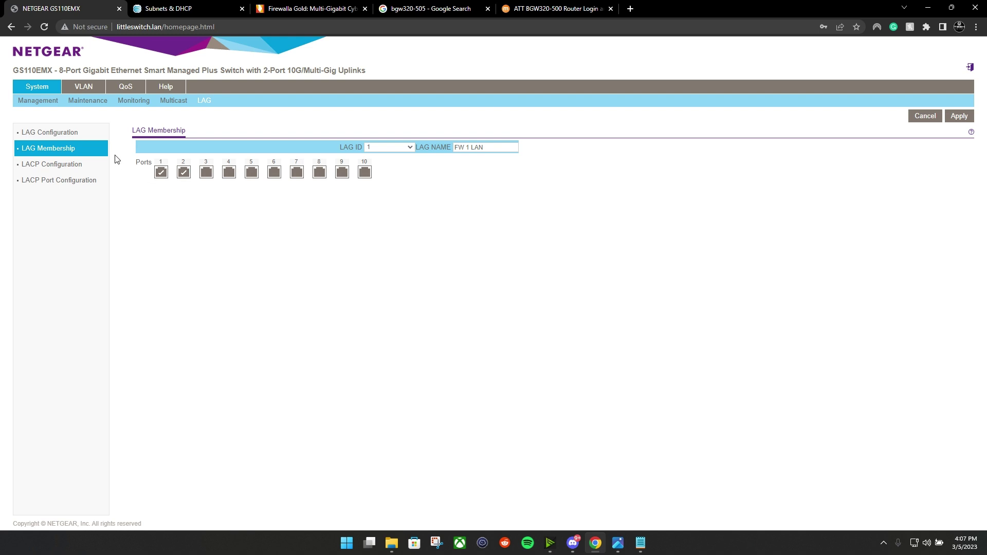
click(71, 134)
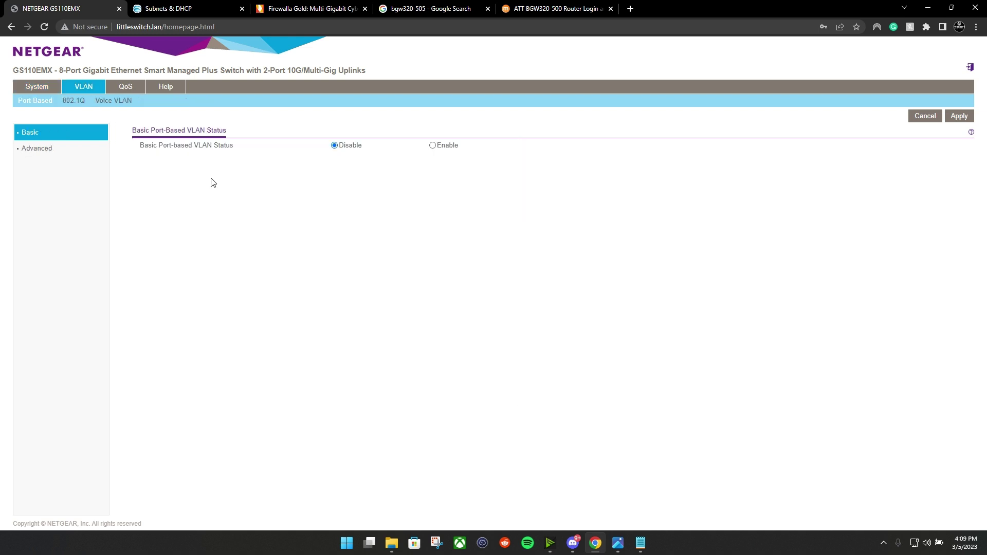
Open the Advanced 802.1Q VLAN Configuration table listing VLANs 1, 5 and 69
click(68, 102)
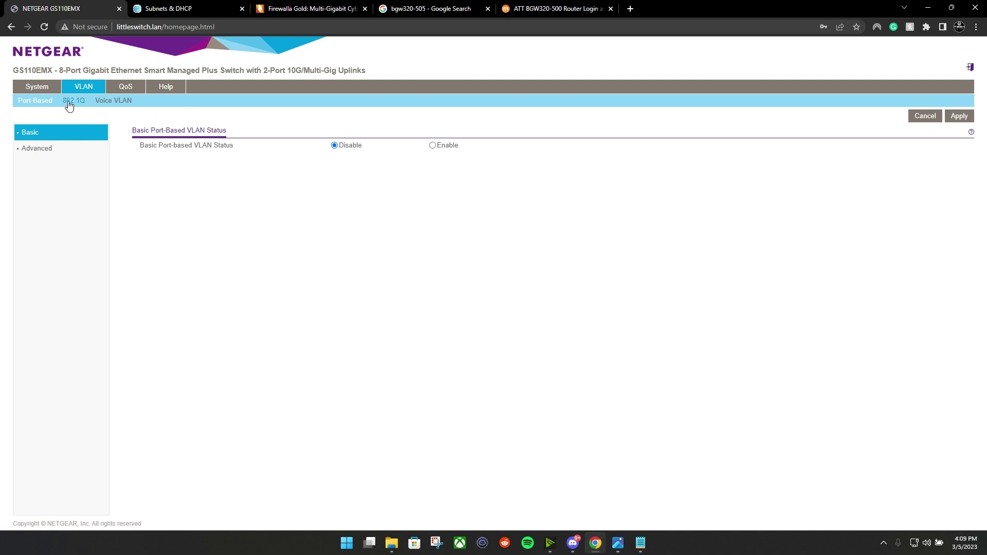
click(44, 149)
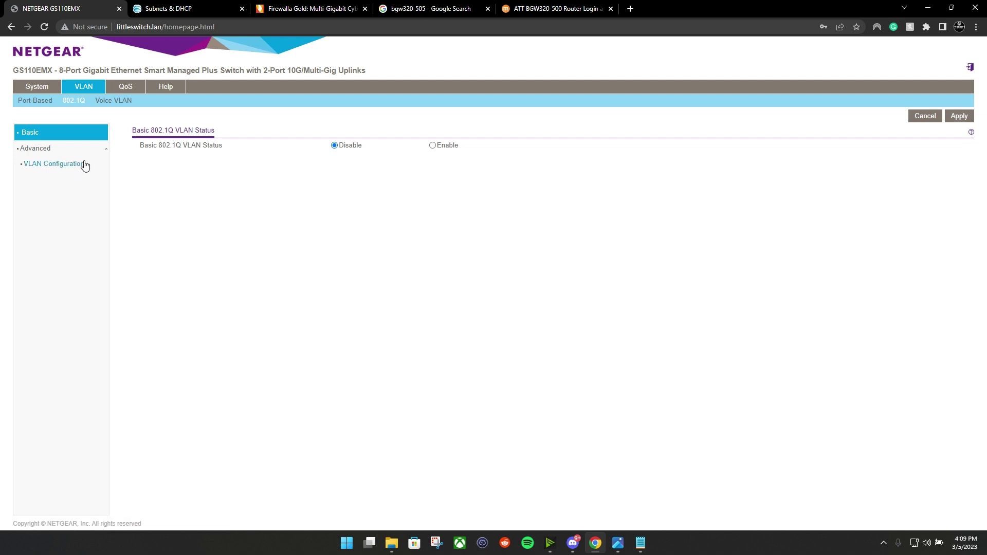
click(58, 164)
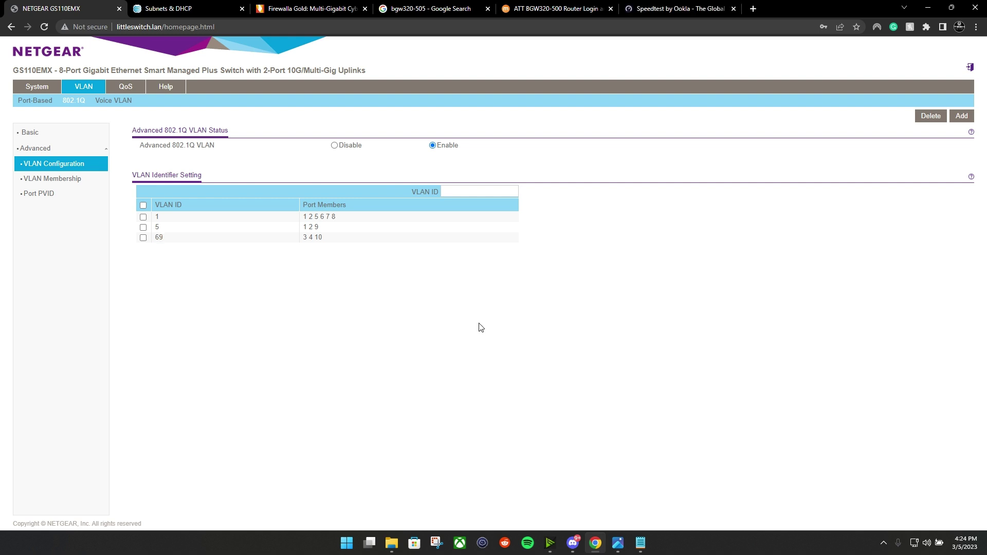
Review VLAN 69 and VLAN 1 port membership, then view each port's PVID assignment
click(65, 180)
click(381, 148)
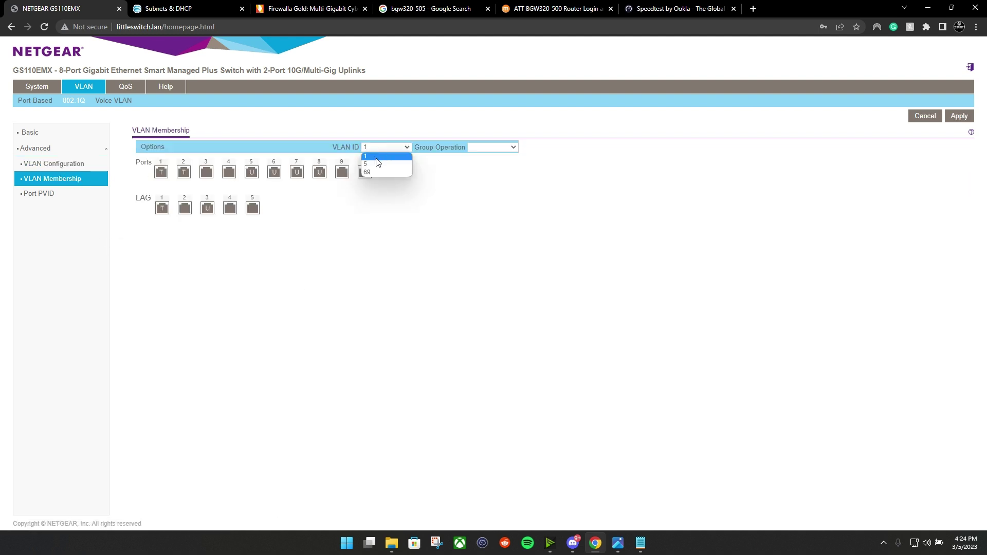
click(369, 172)
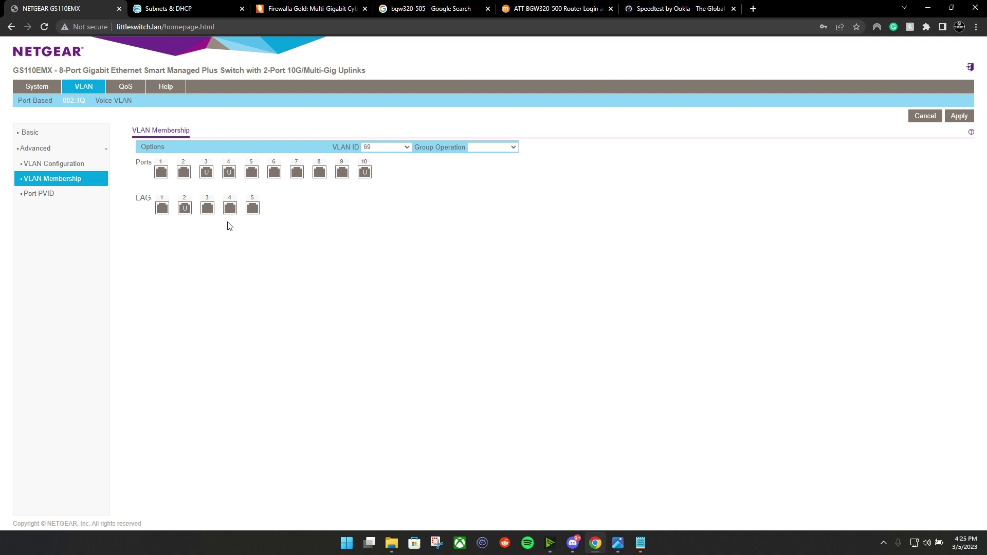
click(41, 198)
click(389, 153)
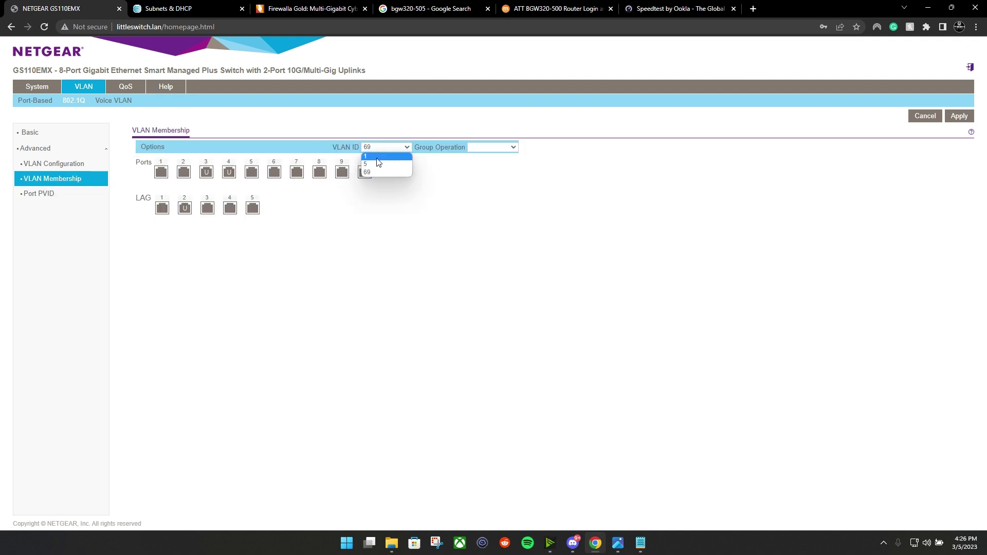
click(376, 158)
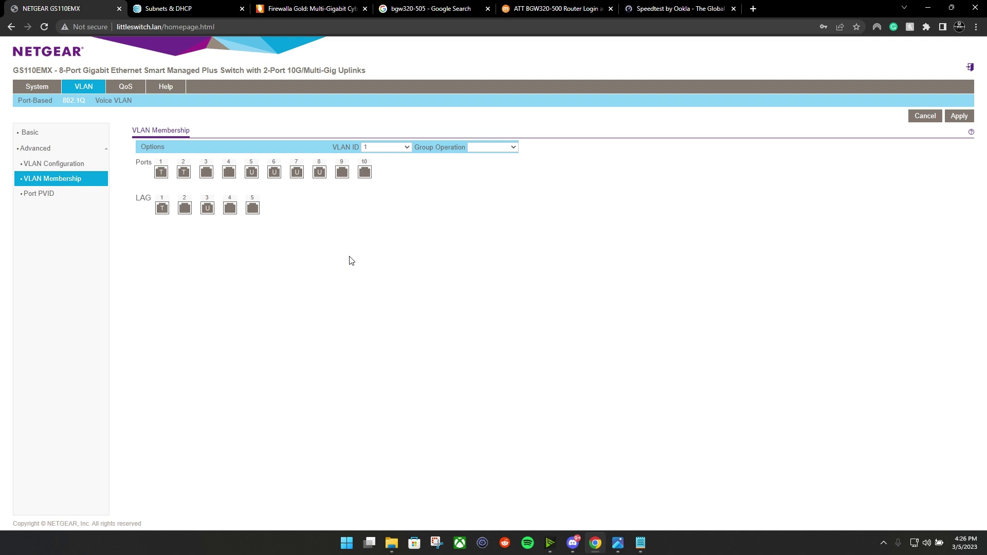
click(38, 195)
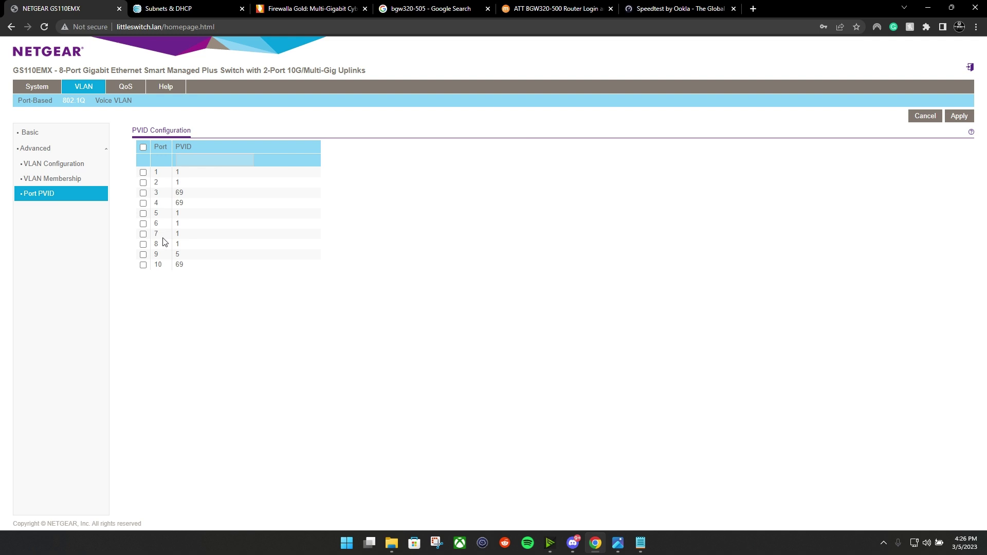
In VLAN 5 membership, switch port 9 from untagged to tagged
click(57, 180)
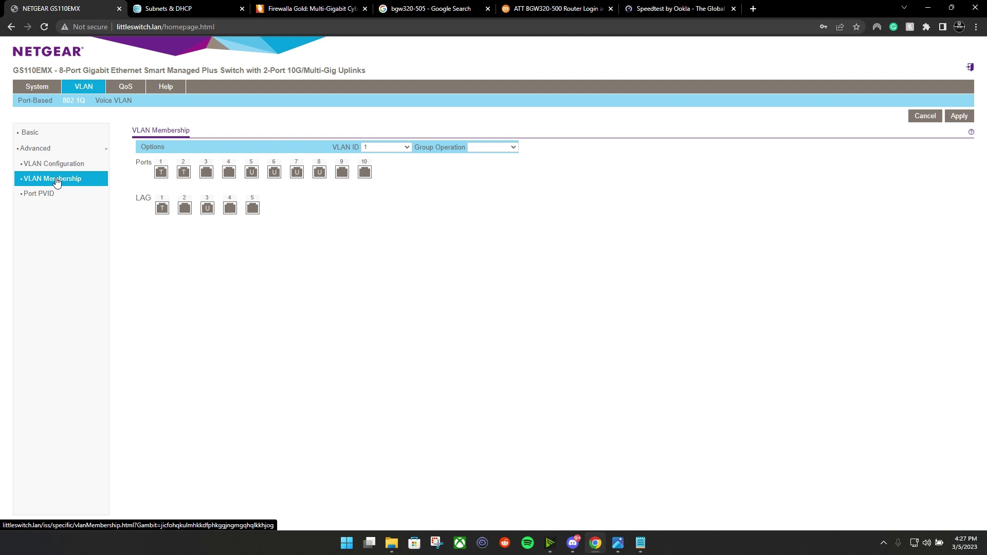
click(370, 147)
click(378, 164)
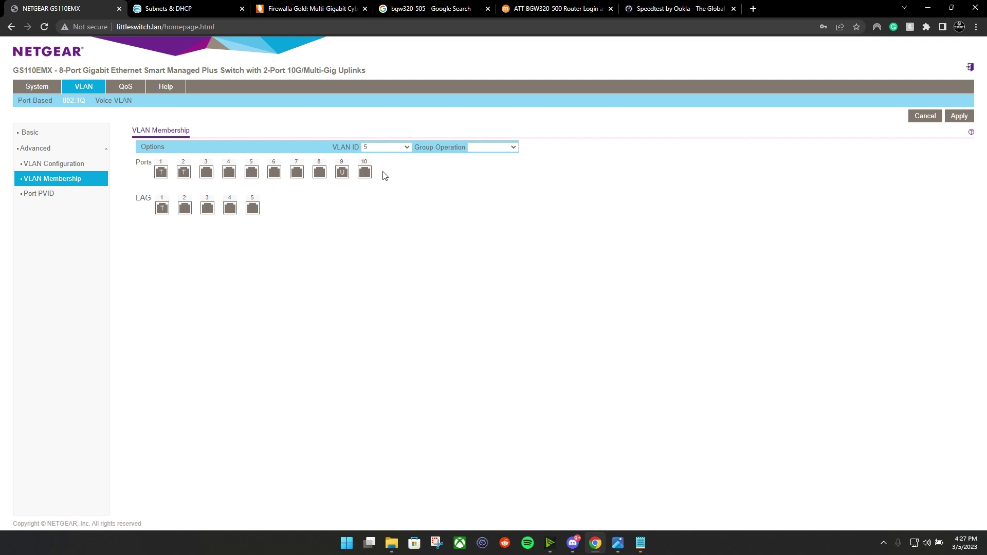
click(342, 173)
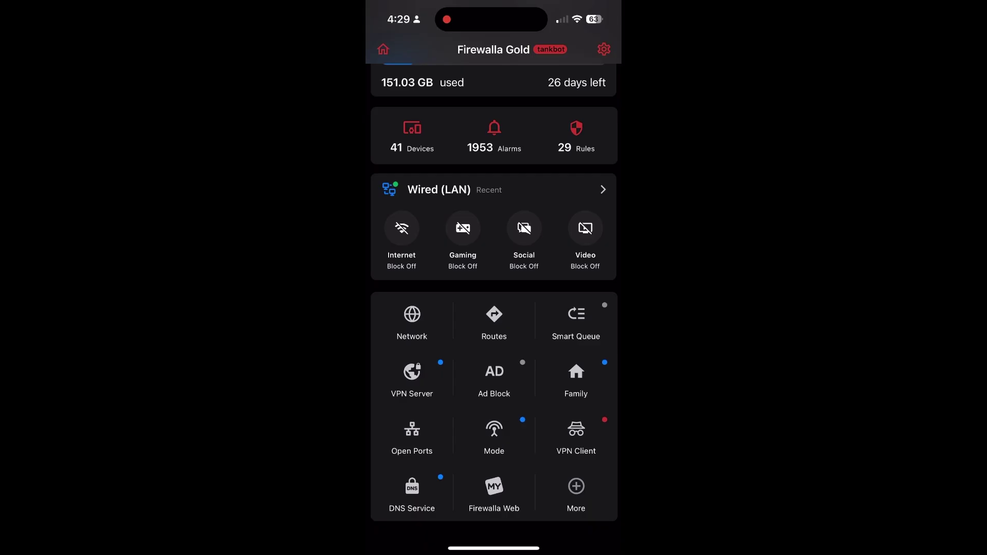
Review the Wired (LAN) and Wireless (LAN) details, then show LAG 1 and LAG 2
click(442, 215)
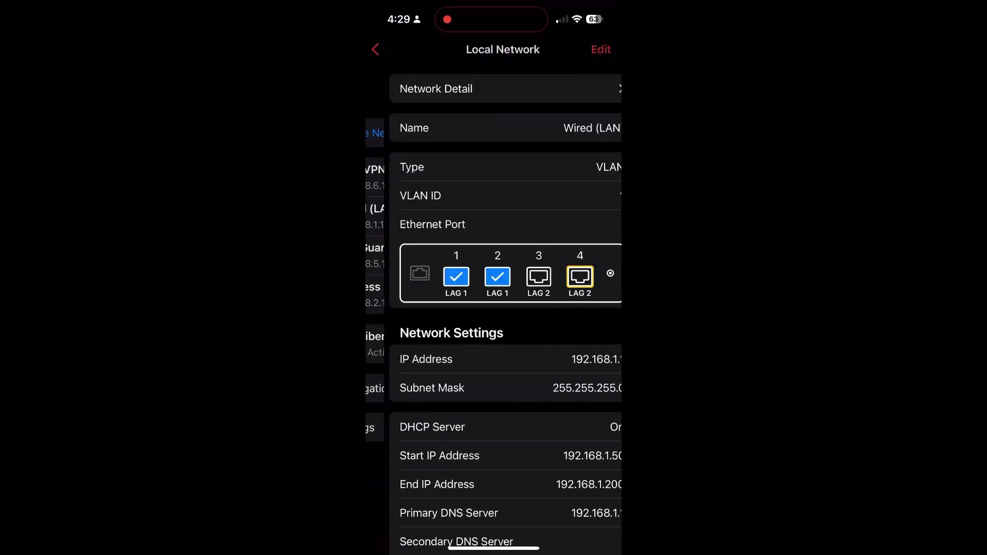
scroll(493, 309, down, 5)
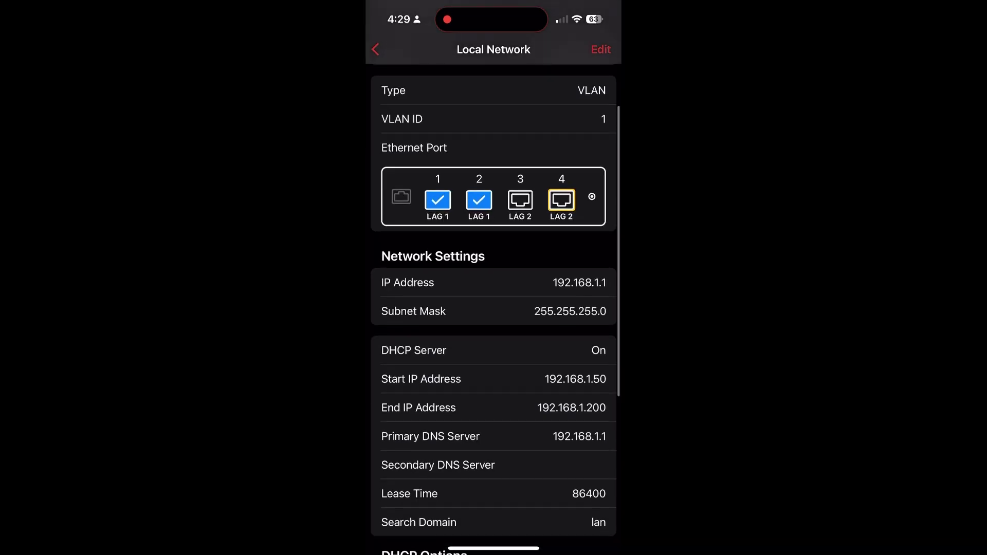
click(375, 49)
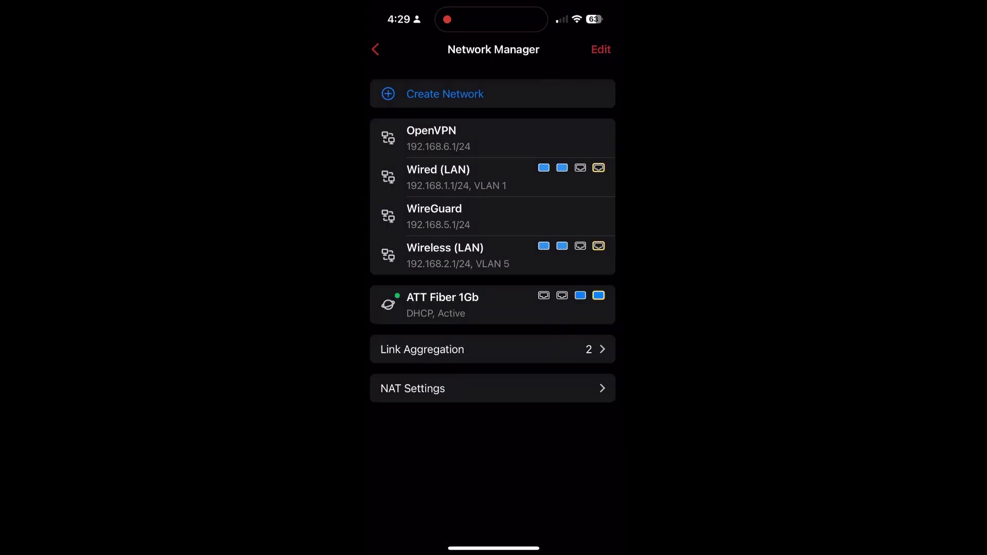
click(441, 247)
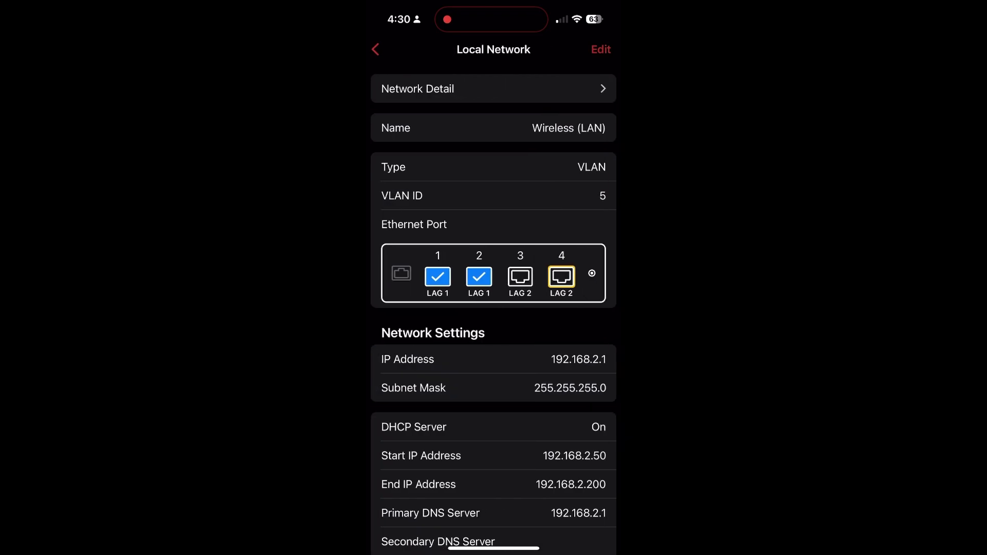
scroll(493, 308, down, 5)
scroll(494, 308, down, 2)
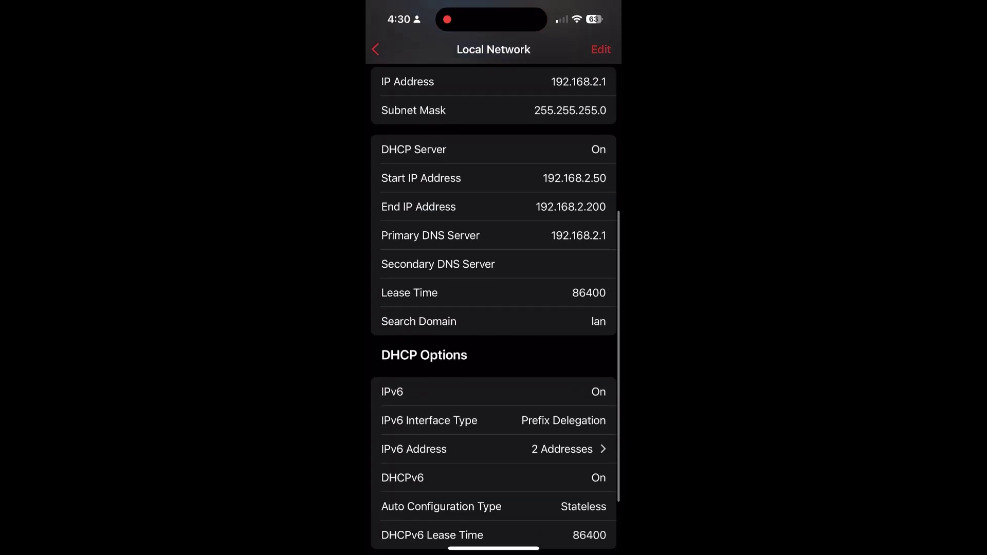
click(375, 49)
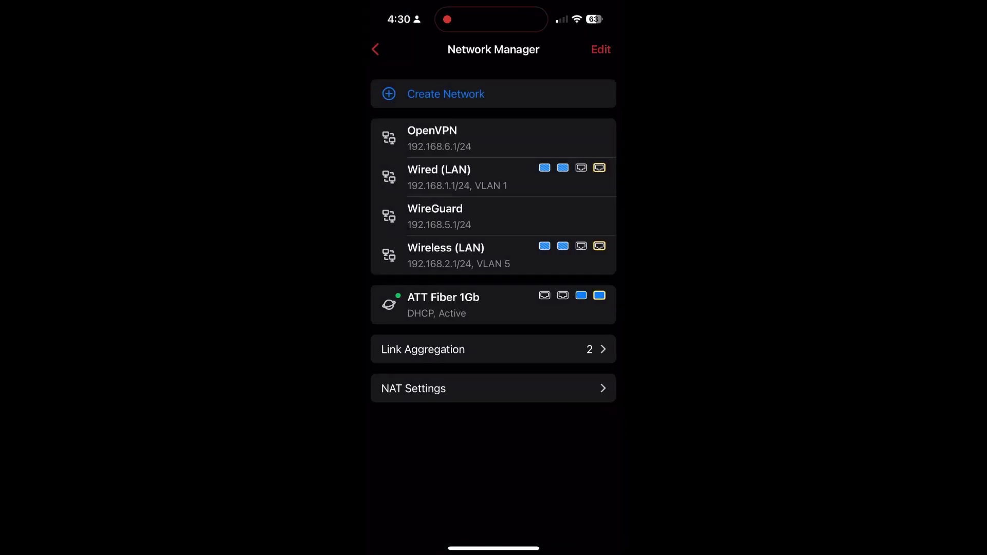
click(419, 348)
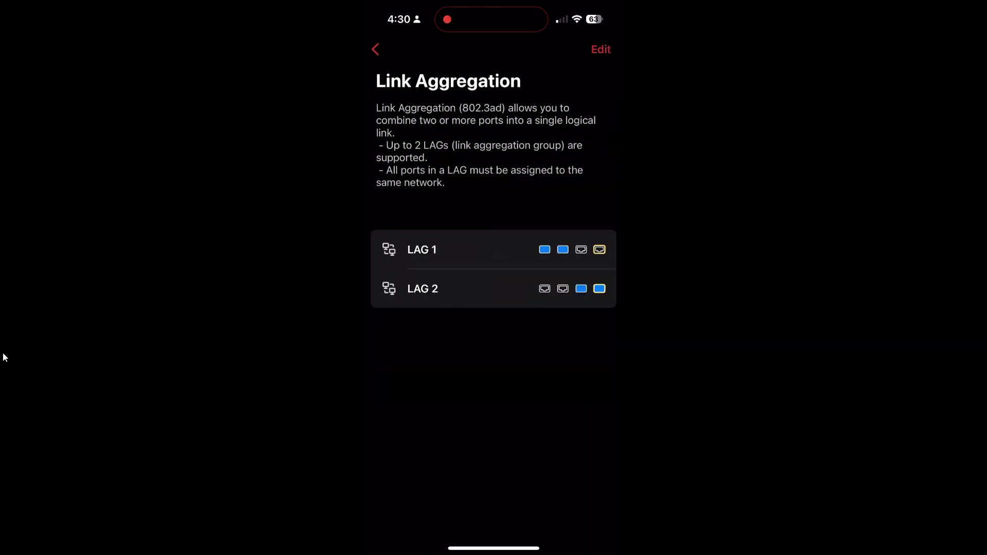